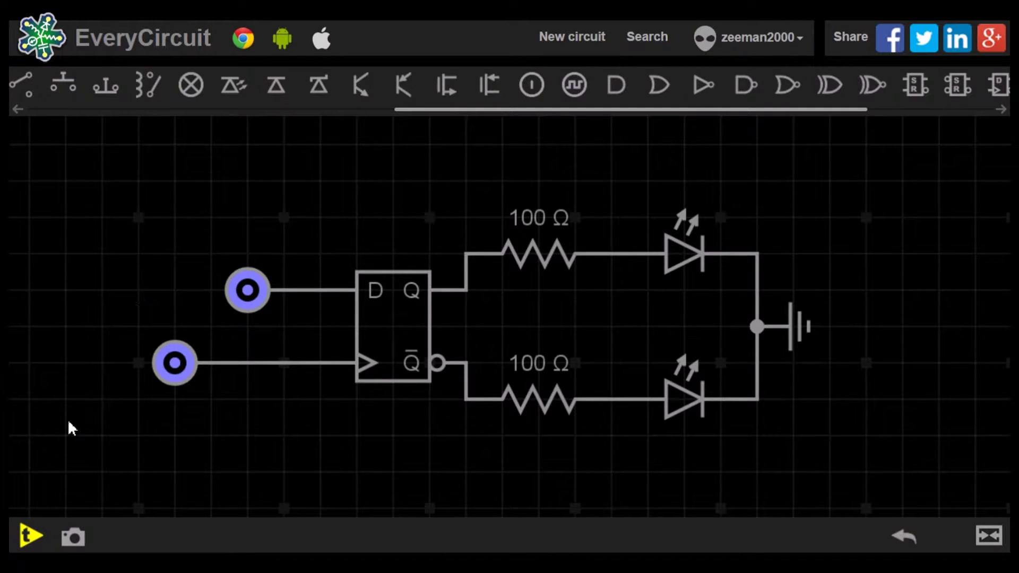
Step: Run the simulation, toggle D high then low, and raise the clock so Q̄'s LED lights at 28.2 mA
click(28, 535)
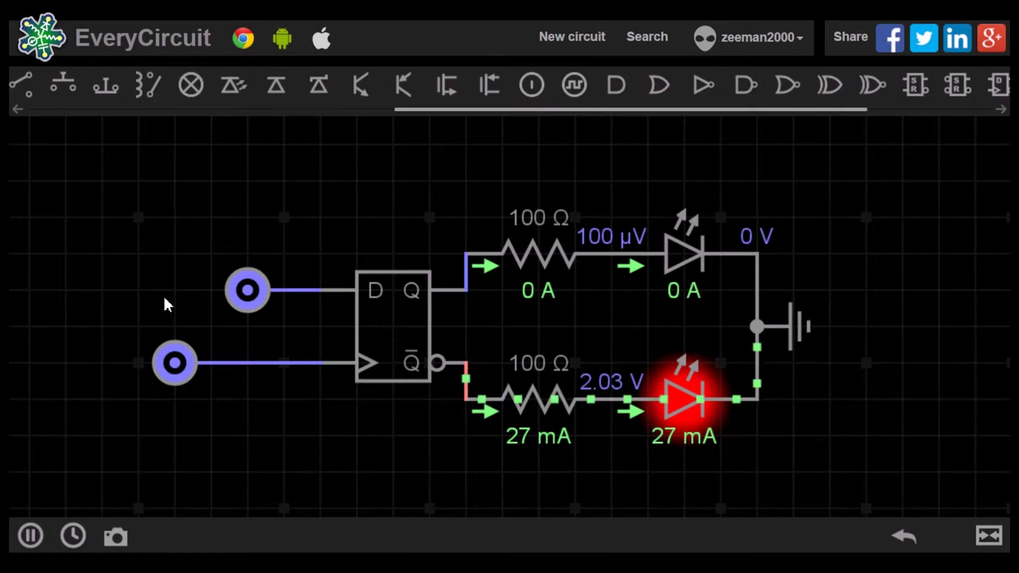
click(247, 290)
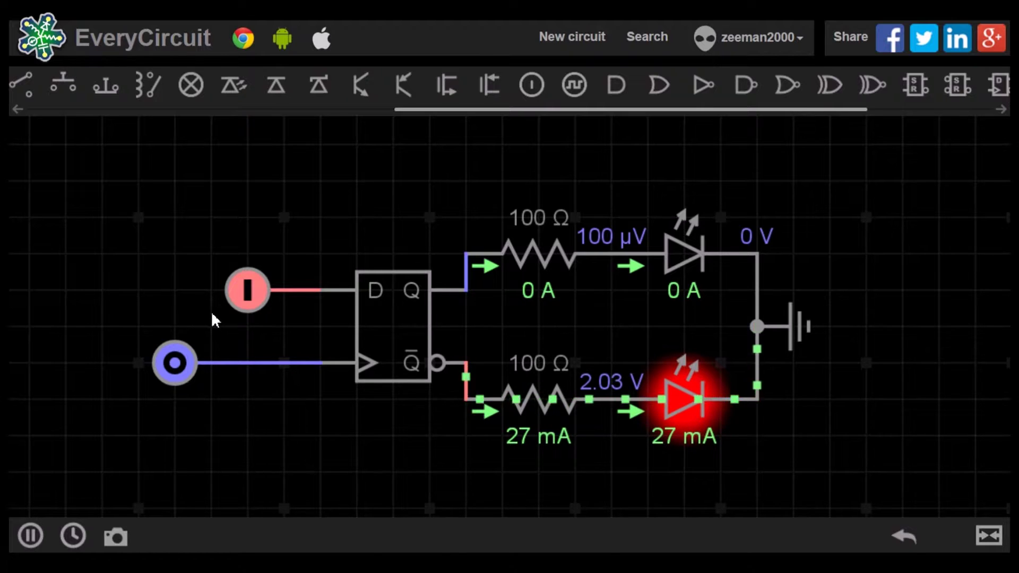
click(244, 294)
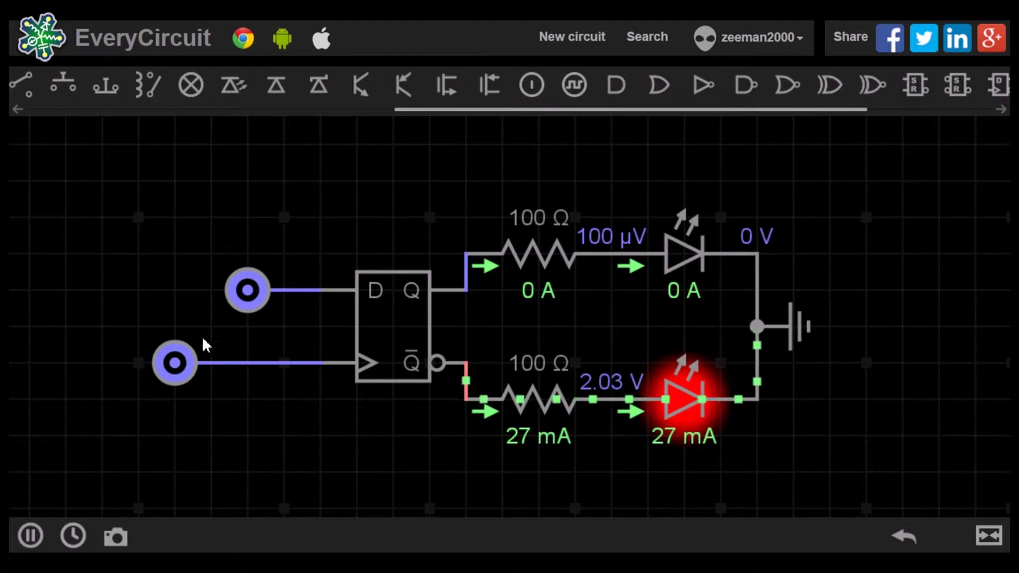
click(179, 363)
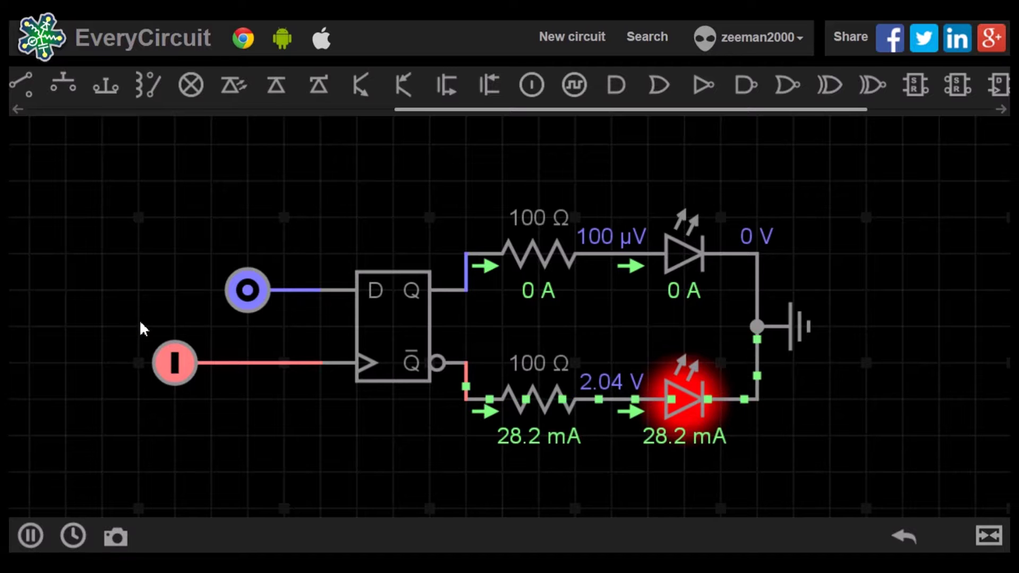
Step: Set D high and pulse the clock low then high so Q's LED lights at 28.2 mA
click(247, 301)
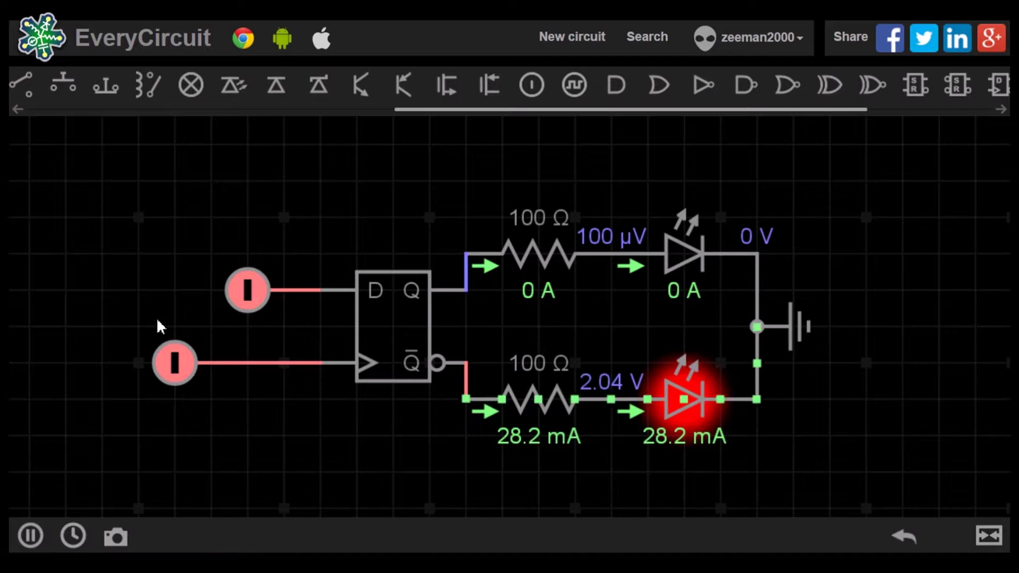
click(180, 362)
click(179, 363)
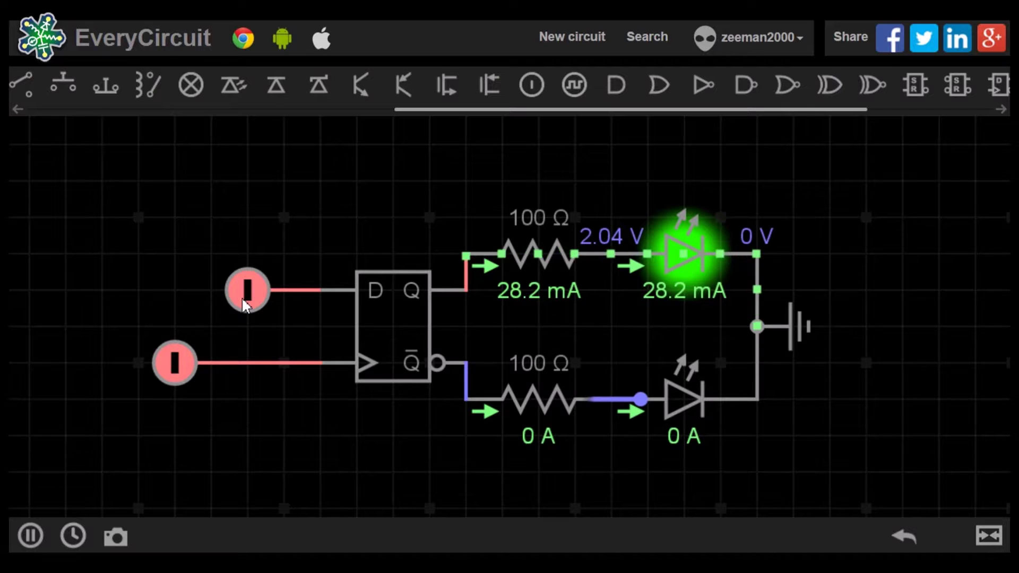
Step: Stop the simulation and replace the D toggle switch with a new logic input wired to D
click(30, 536)
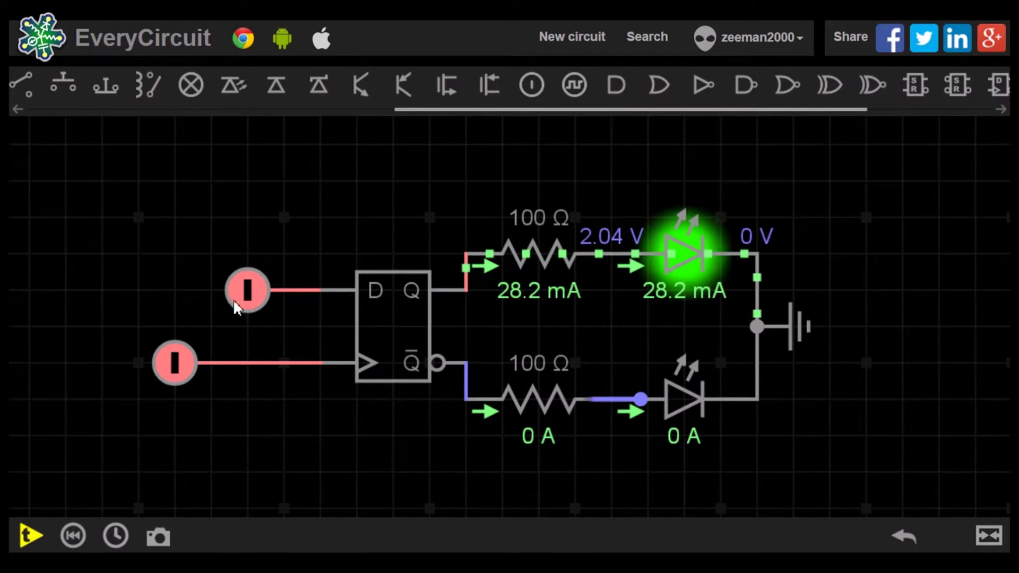
click(234, 298)
click(115, 533)
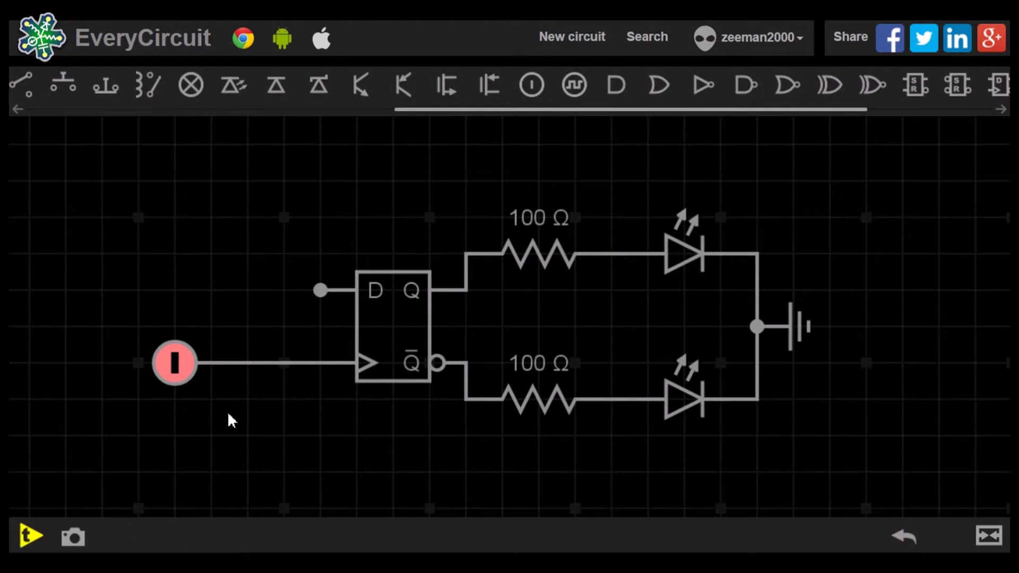
click(531, 84)
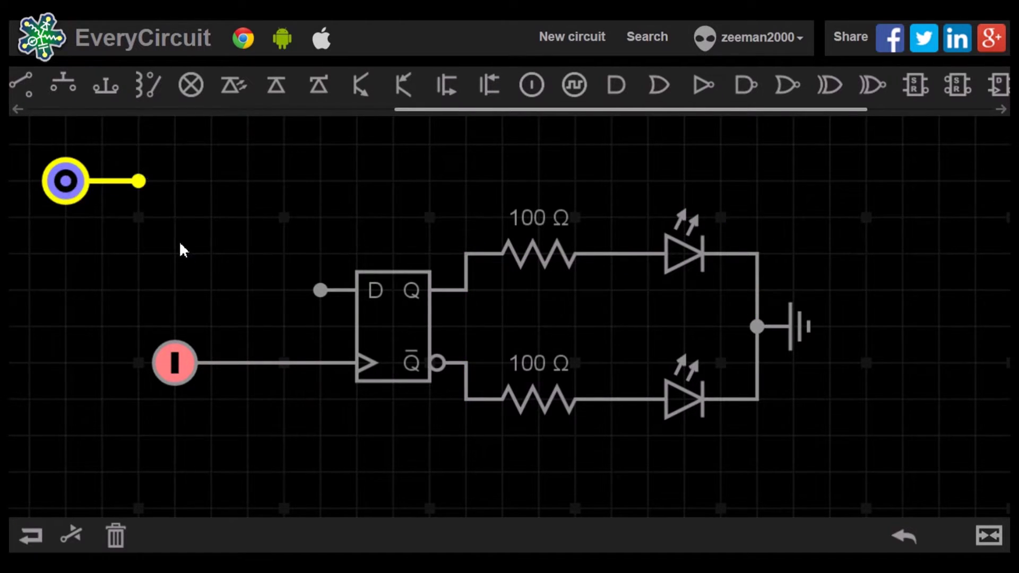
drag(64, 178, 248, 290)
Step: Replace the clock toggle switch with a clock source wired to the clock input
click(175, 363)
click(158, 535)
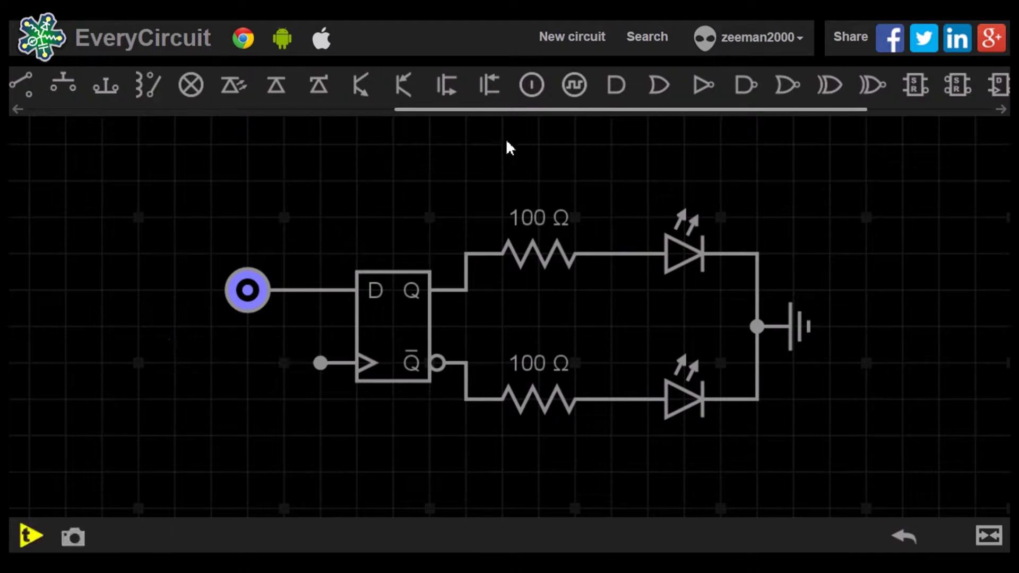
click(574, 84)
drag(64, 180, 215, 376)
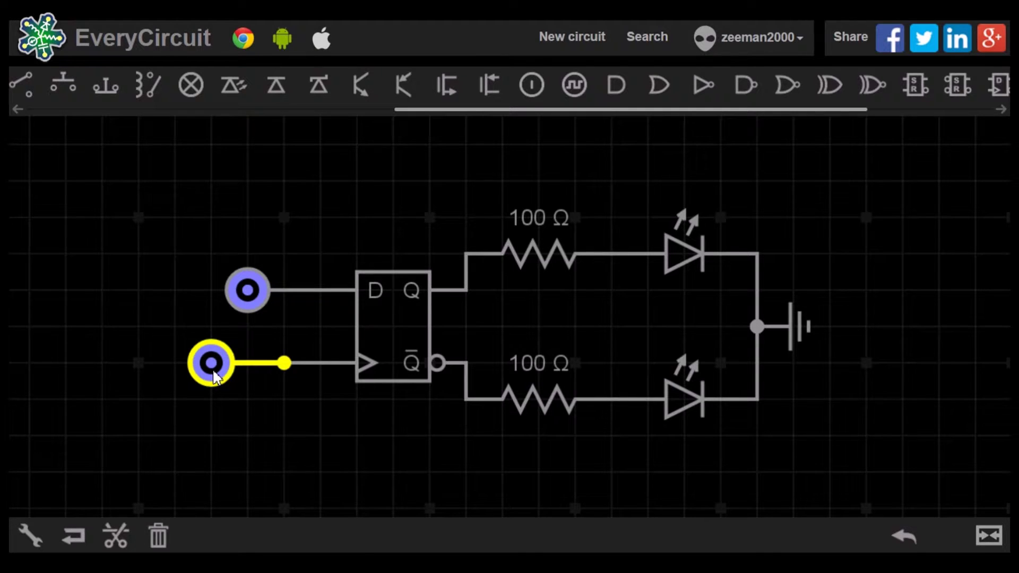
Step: Run the simulation at 1 ms/s and toggle D high then low so the red Q̄ LED lights
click(67, 480)
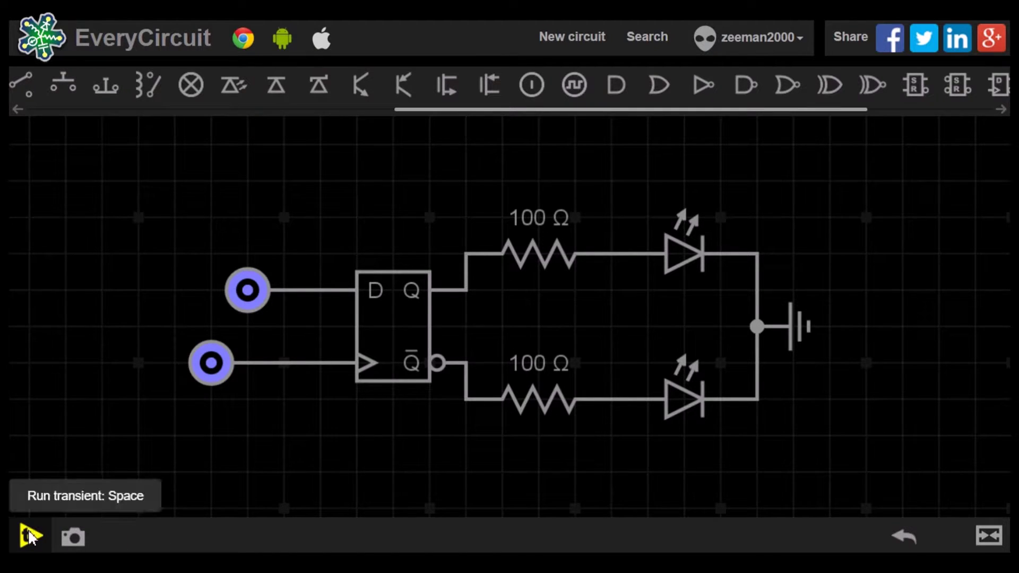
click(29, 535)
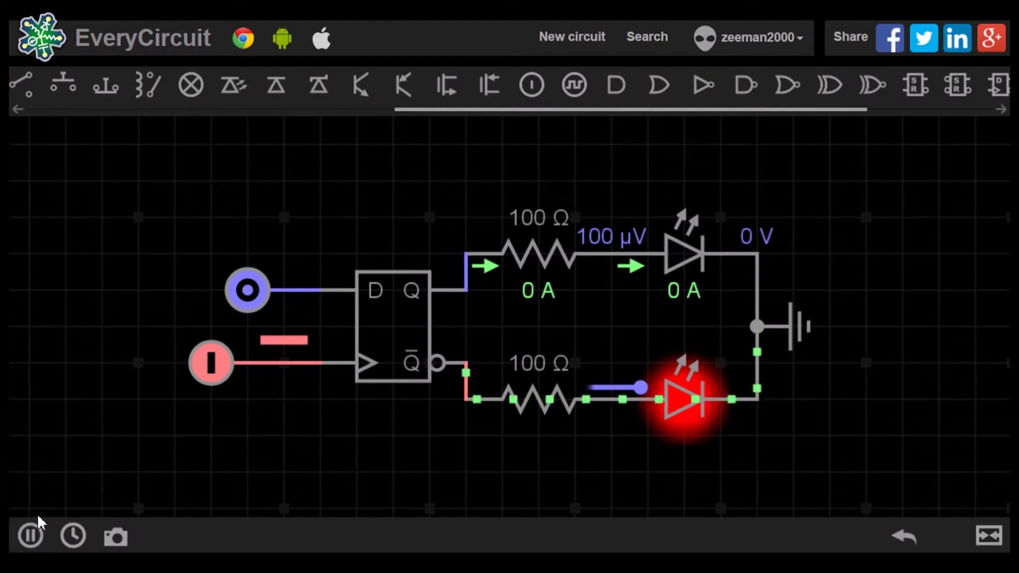
click(73, 535)
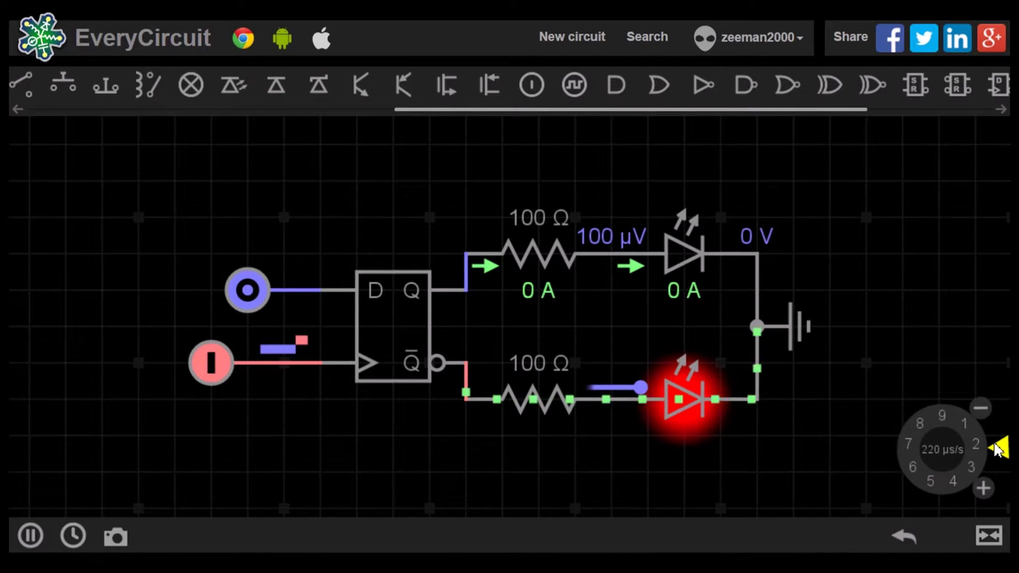
drag(999, 451, 961, 424)
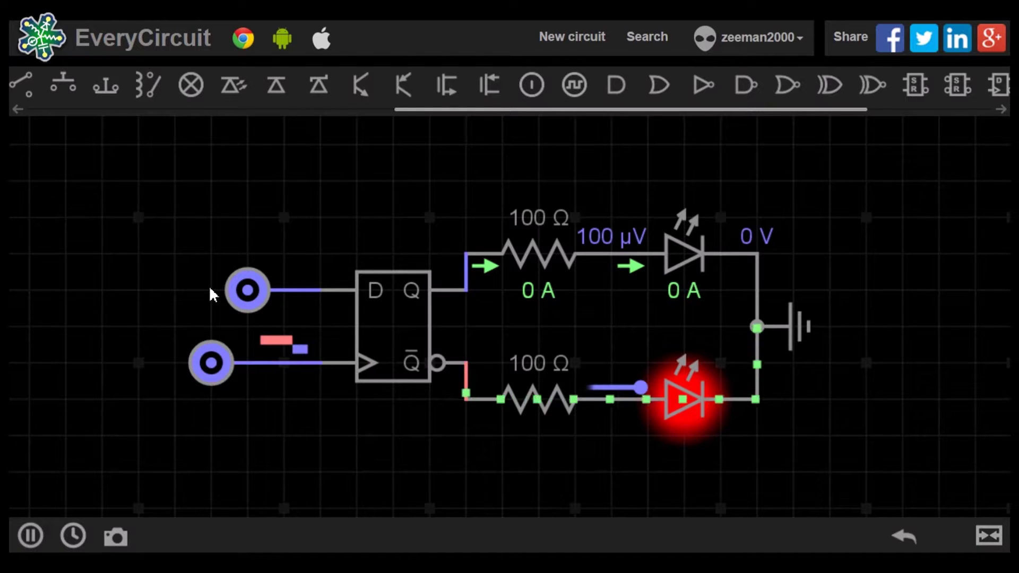
click(245, 290)
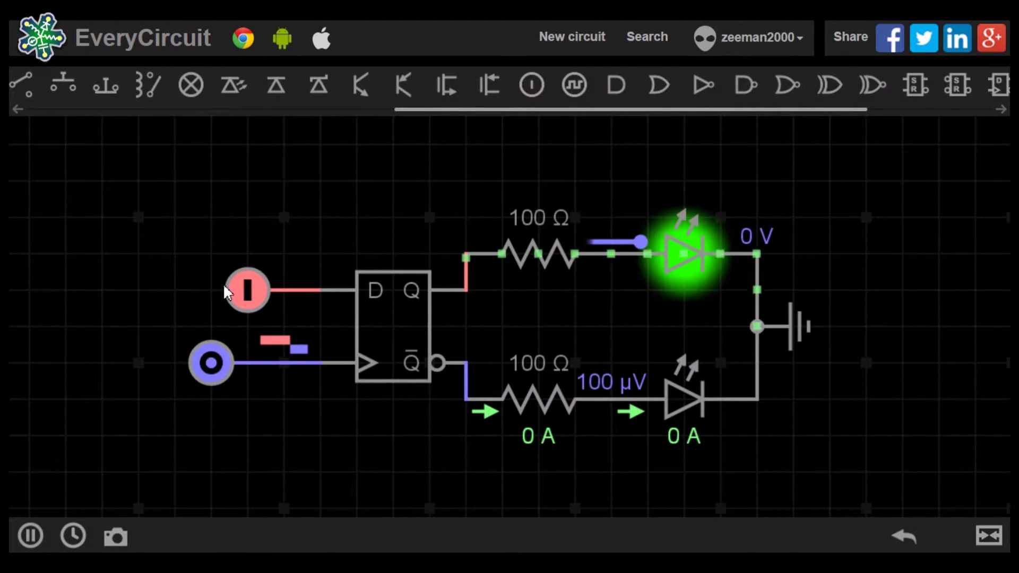
click(243, 290)
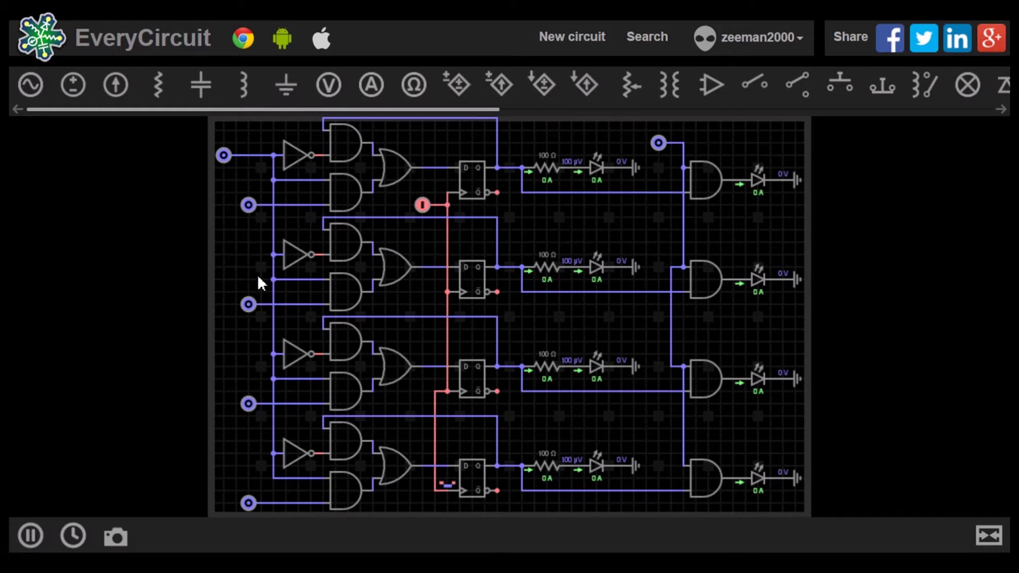
Step: Set data bits 1 and 3 high and switch the load line high
click(248, 206)
click(247, 403)
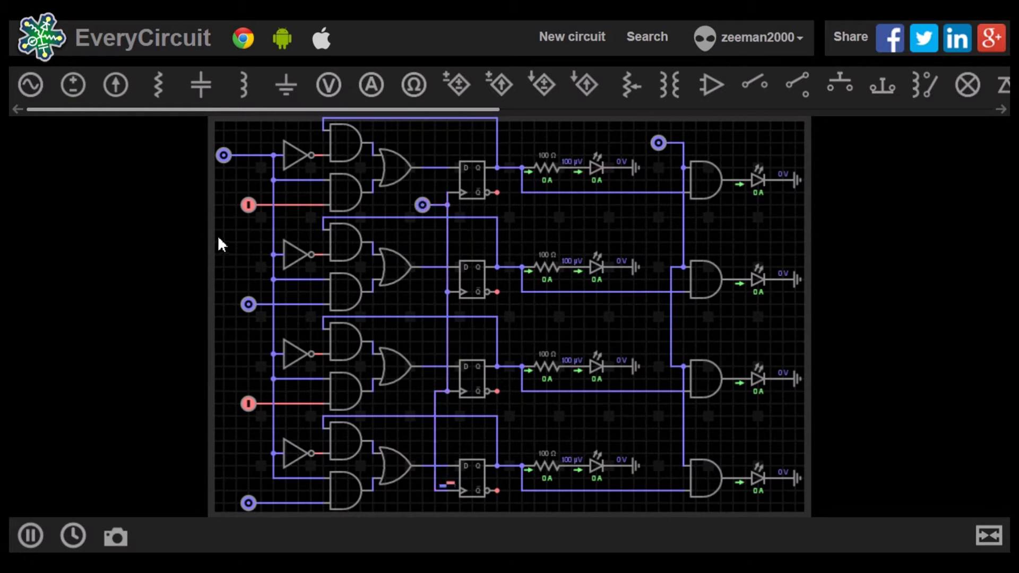
click(223, 155)
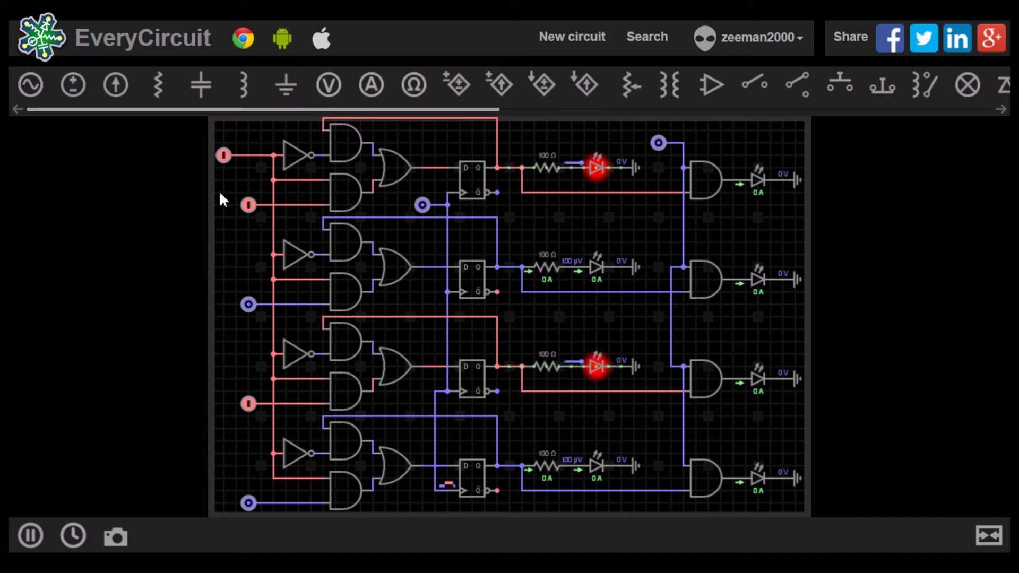
Step: Drop load low, set the data bits to 0101, then pulse load high and back low
click(226, 156)
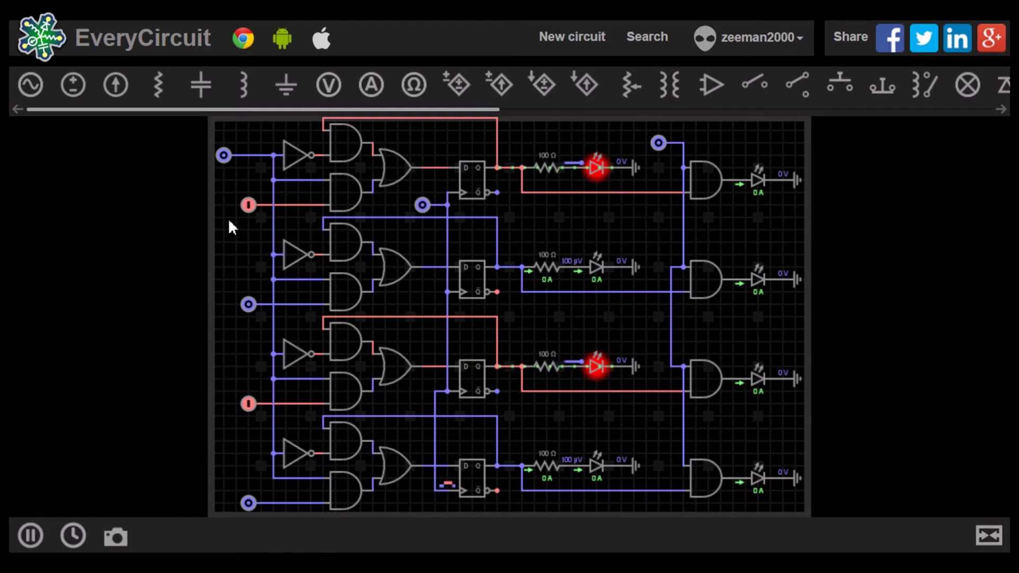
click(249, 204)
click(250, 304)
click(248, 404)
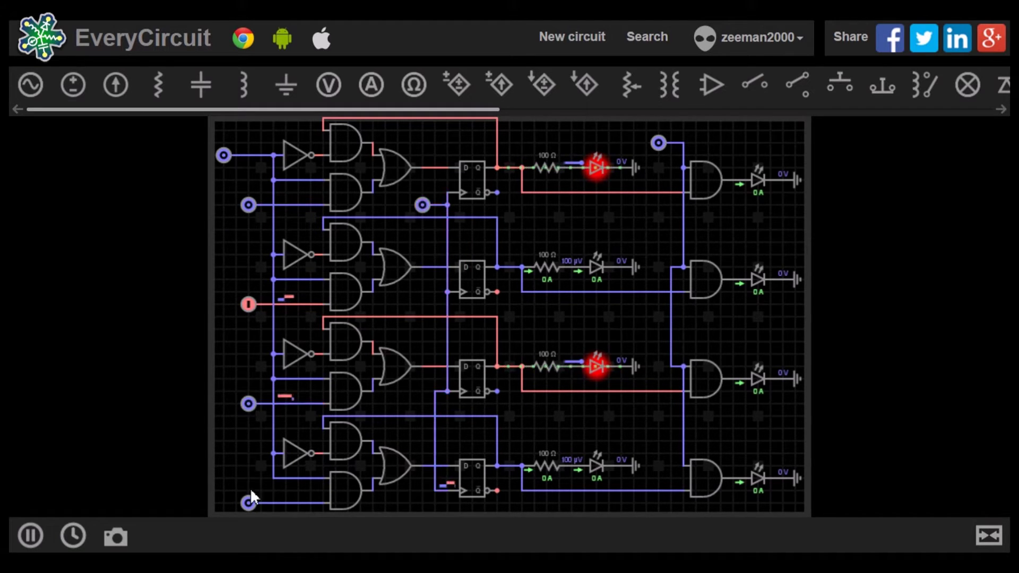
click(247, 502)
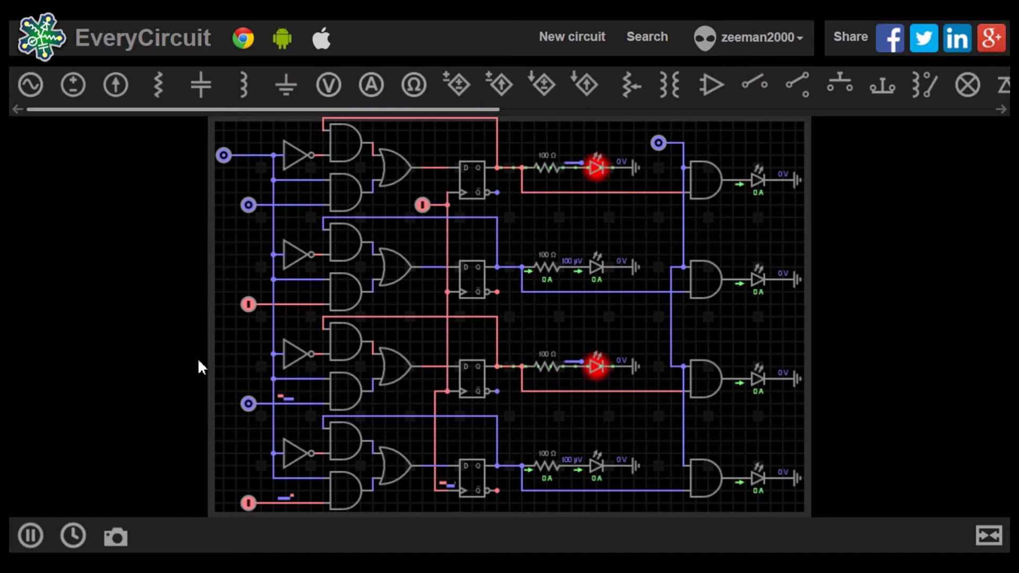
click(223, 155)
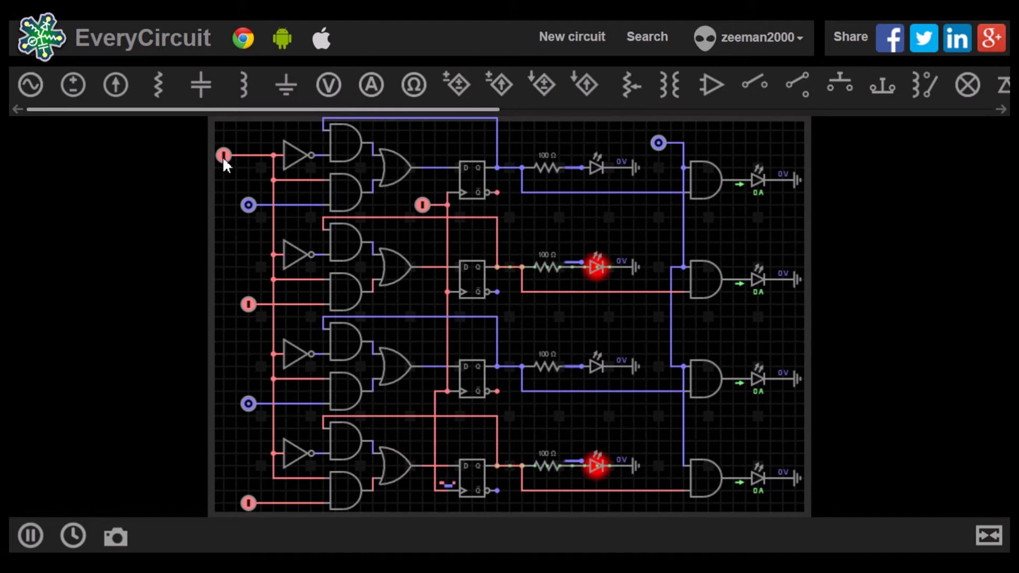
click(224, 155)
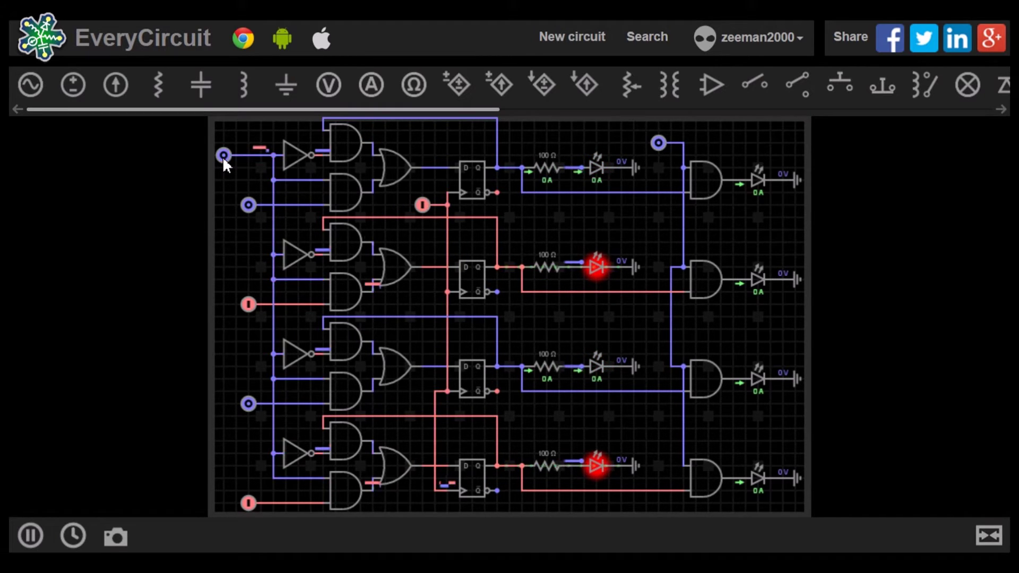
Step: Switch the top-right output-enable input high to show the stored bits on green LEDs
click(657, 143)
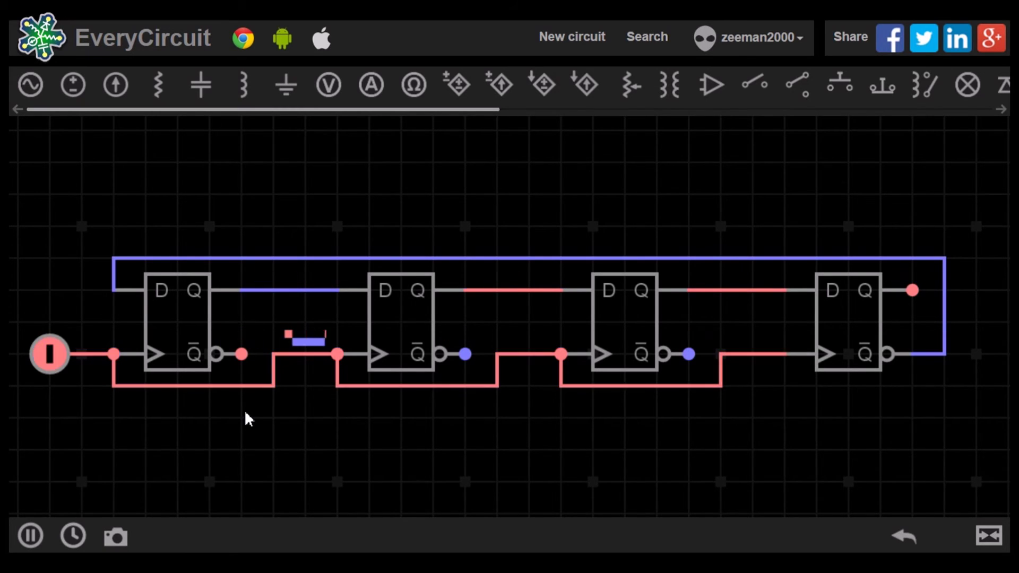
Step: Probe the four flip-flop Q outputs on the scope and split them into stacked traces
click(264, 289)
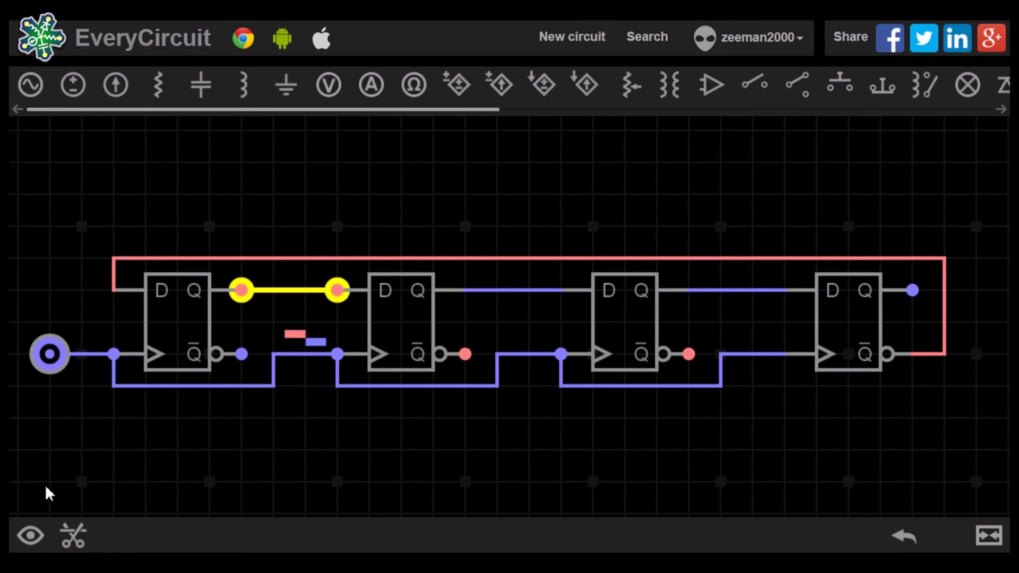
click(30, 533)
click(484, 295)
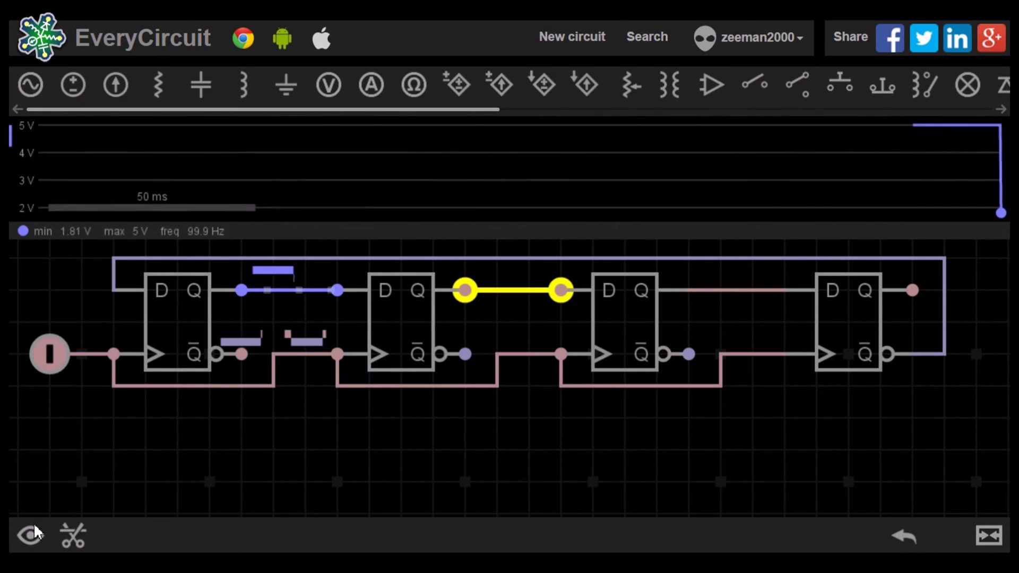
click(33, 532)
click(734, 289)
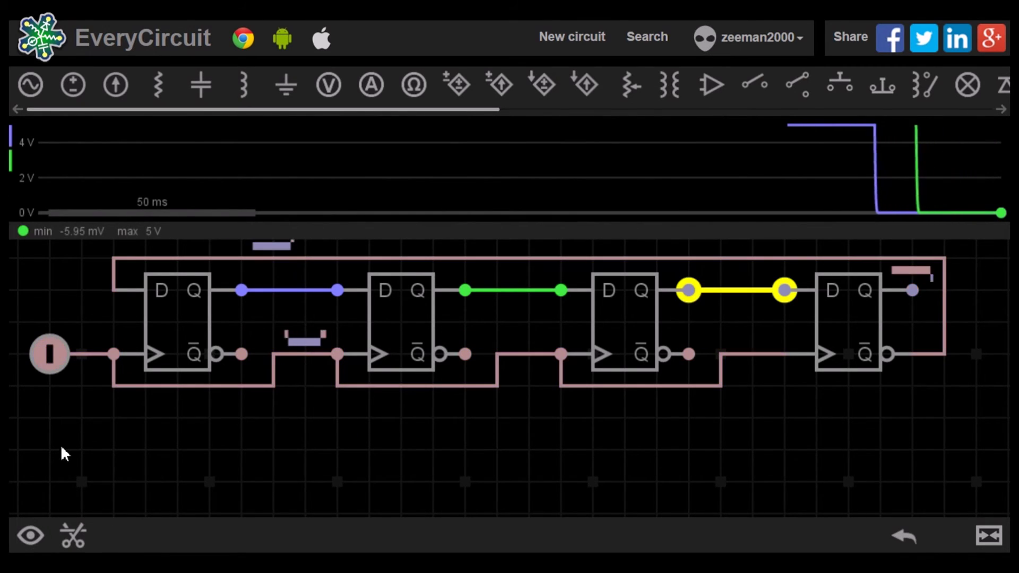
click(32, 535)
click(912, 290)
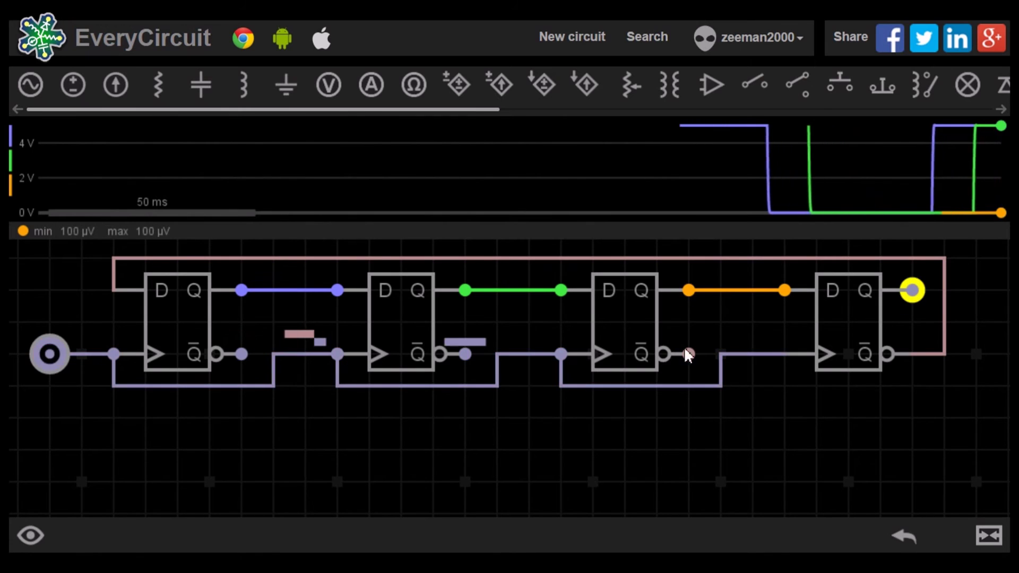
click(44, 538)
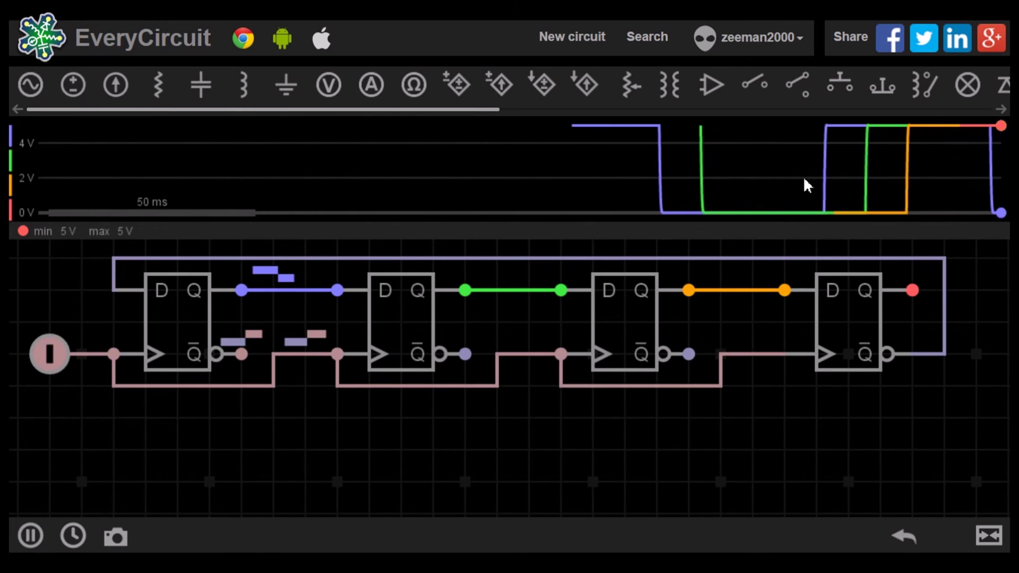
click(803, 176)
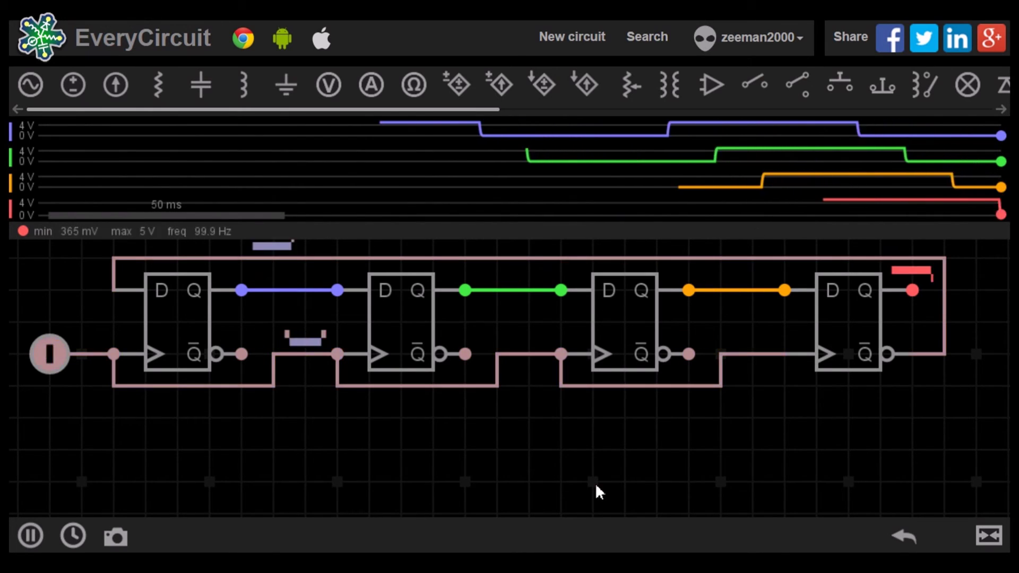